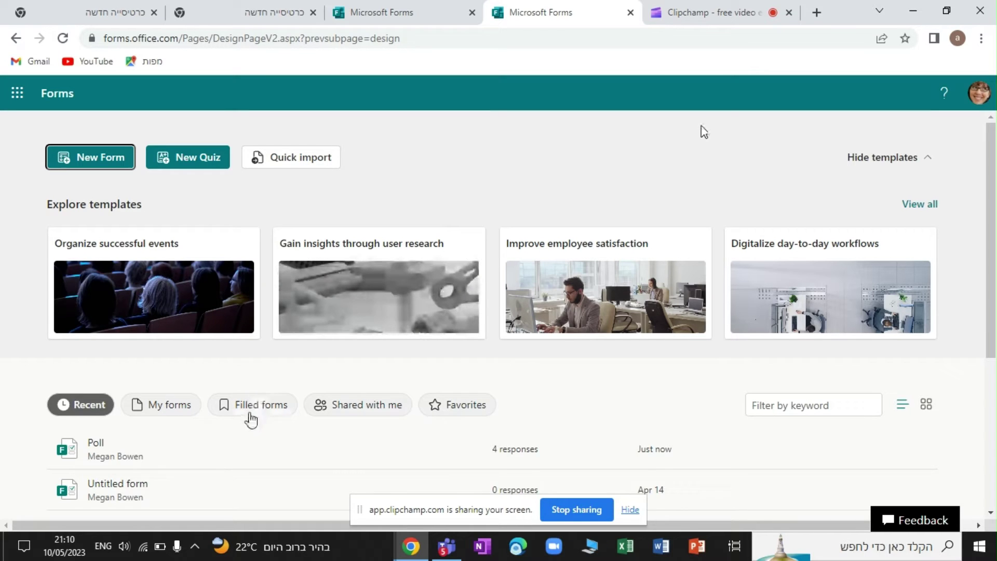
Step: Show the Filled forms list with the two submitted test1 entries
click(263, 407)
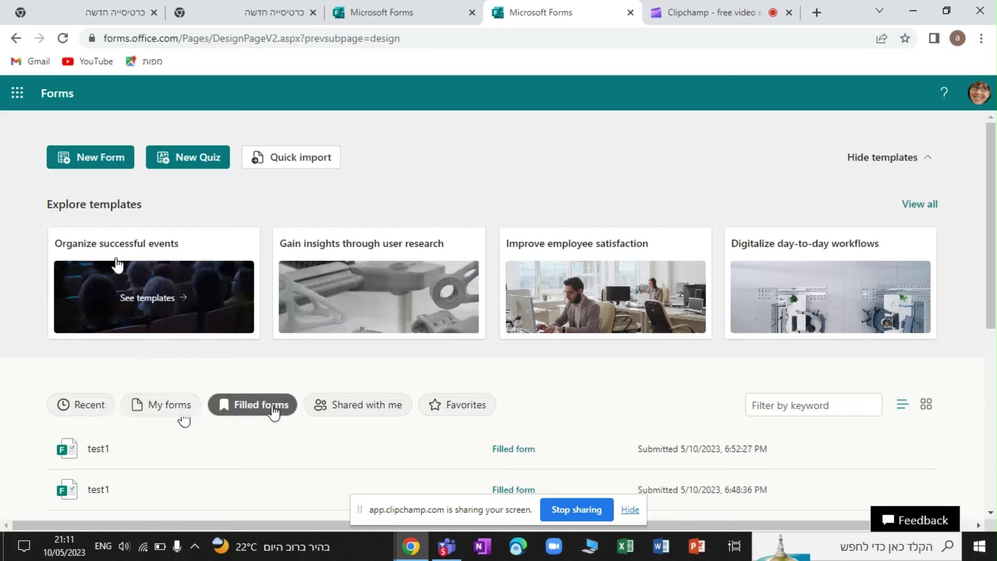
Step: Create a blank form titled 'Poll' with a Choice question and a Text question
click(100, 161)
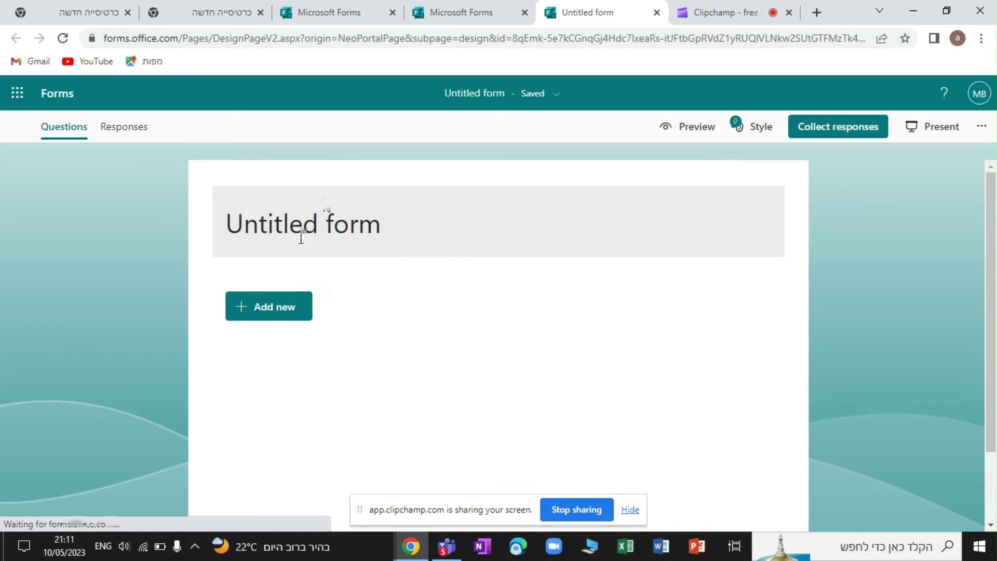
click(301, 236)
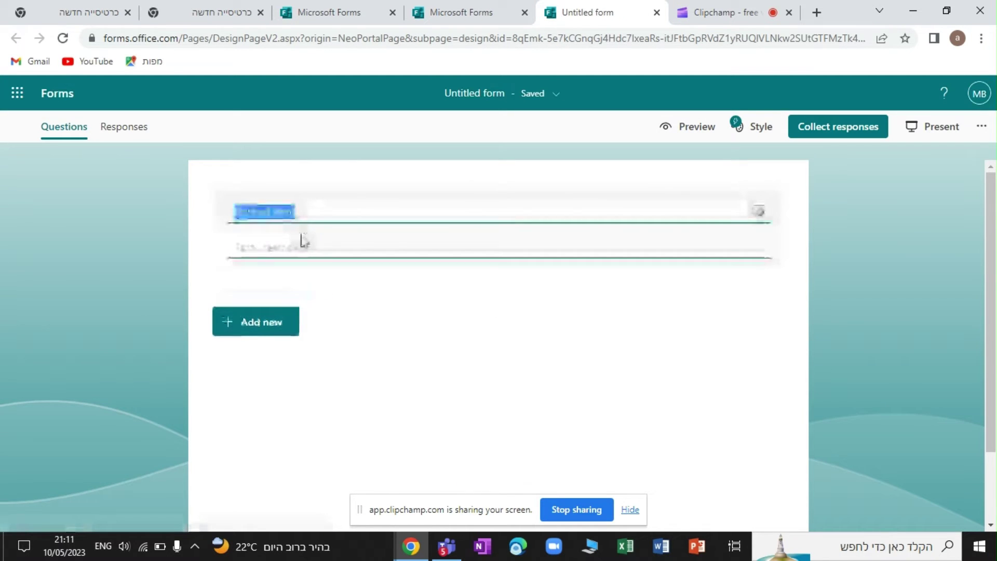
text(Poll)
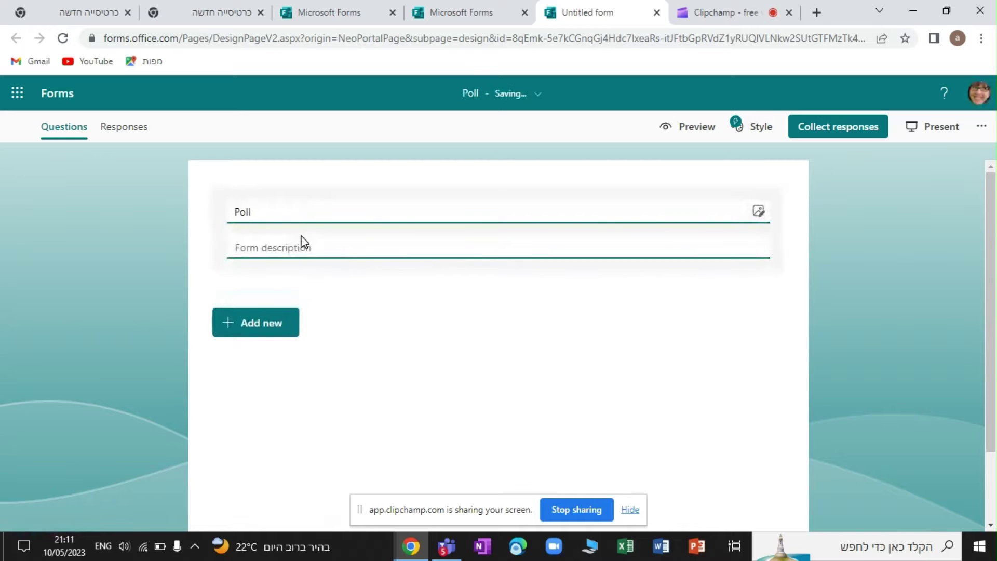
click(297, 312)
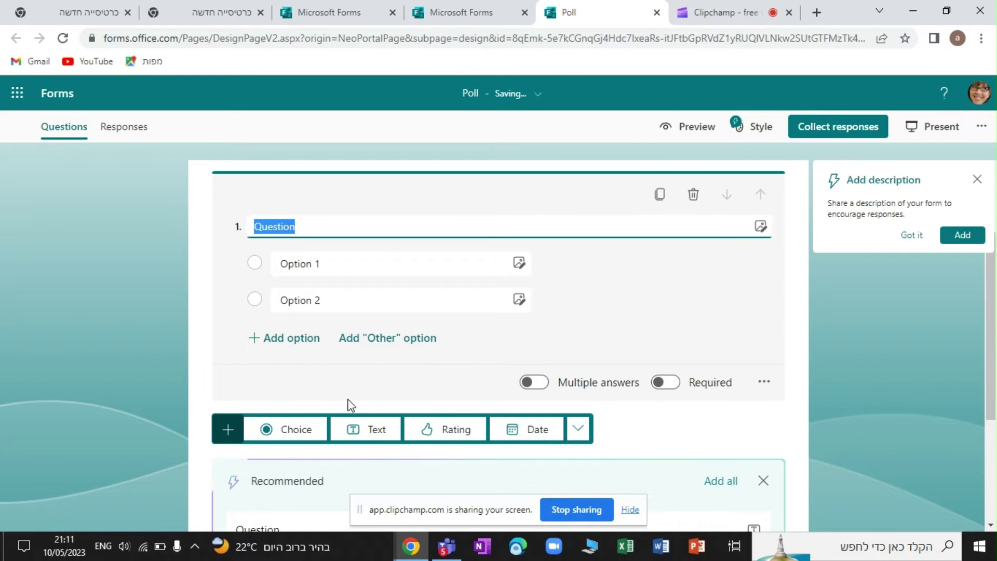
click(379, 438)
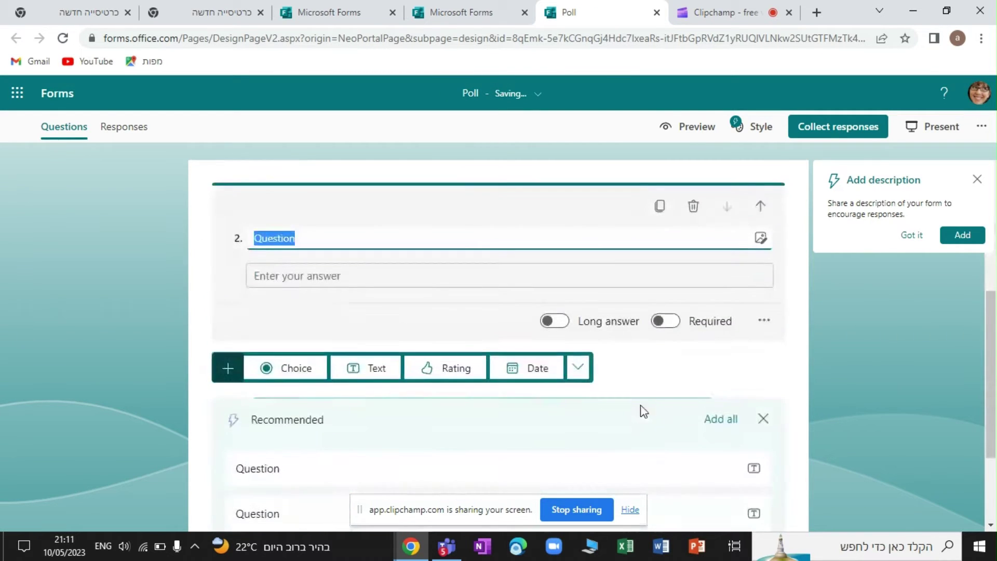
click(630, 511)
click(763, 420)
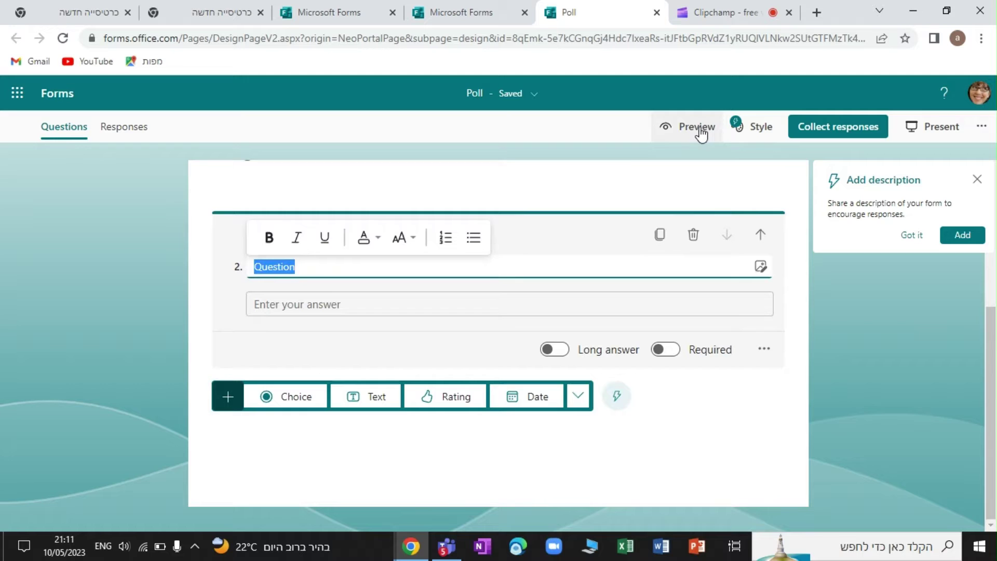
Step: Copy the Poll form's response link and open a blank browser tab
click(841, 127)
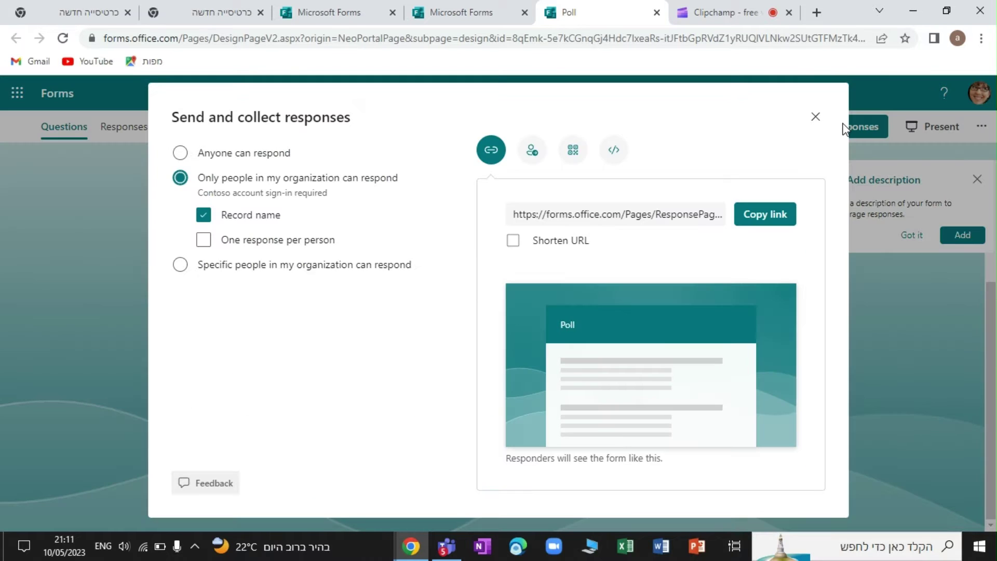
click(779, 219)
click(817, 13)
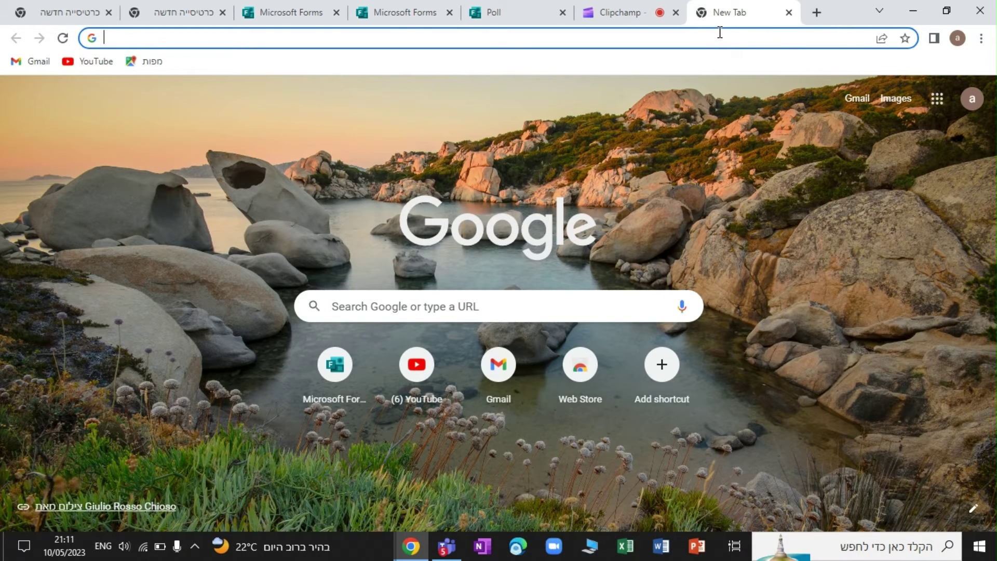
Step: Answer the Poll with Option 1 and 'cdfdf', submit it, and save the response
text(https://forms.office.com/Pages/ResponsePage.aspx?id=8qEmk-5e7kCGnqGj4Hdc7lxeaRs-itJFtbGpRVdZ1yRUQIVLNkw2SUtGTFMzTk44MFJYRVZKSjBTTS4u)
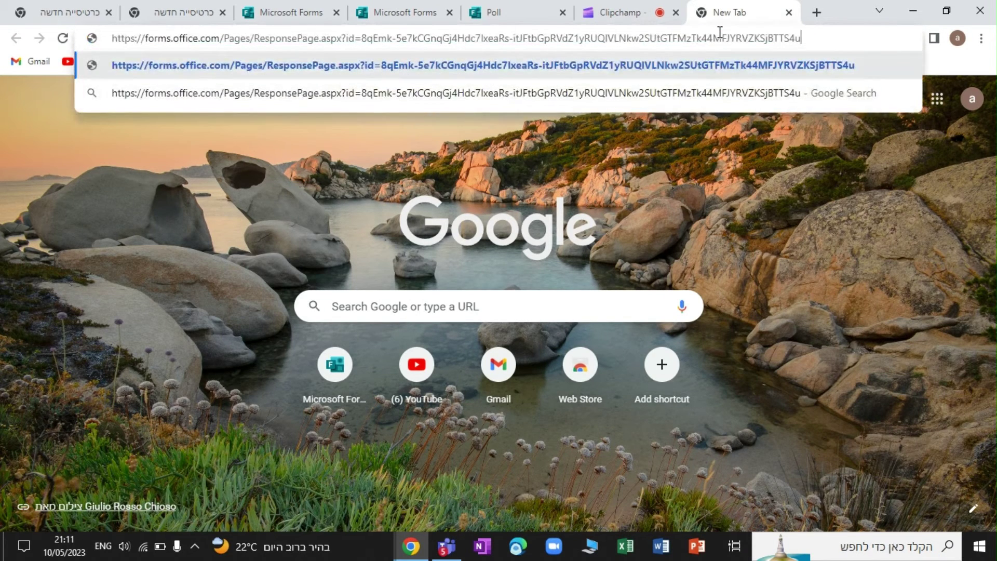
key(Return)
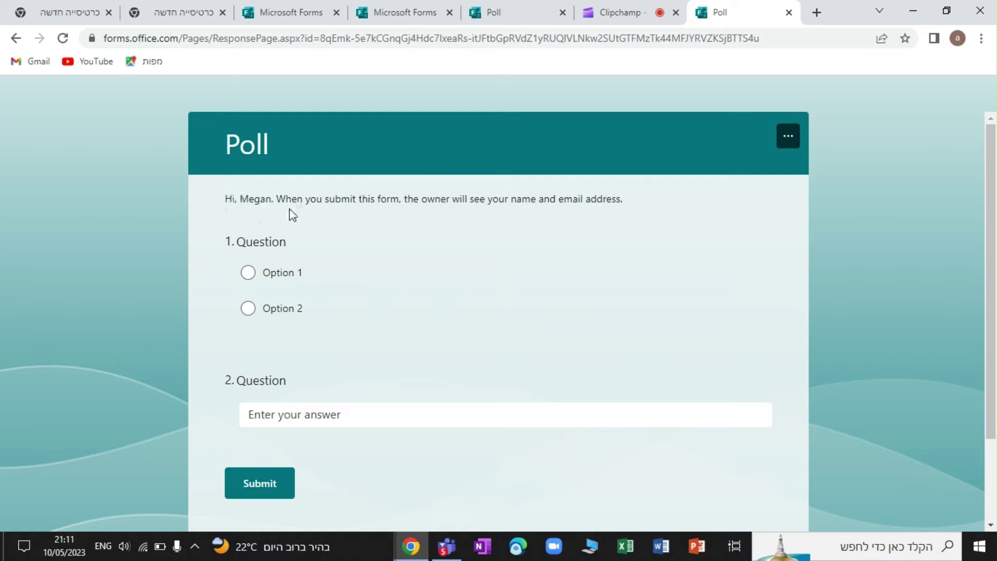
click(249, 275)
click(288, 415)
text(cdfdff)
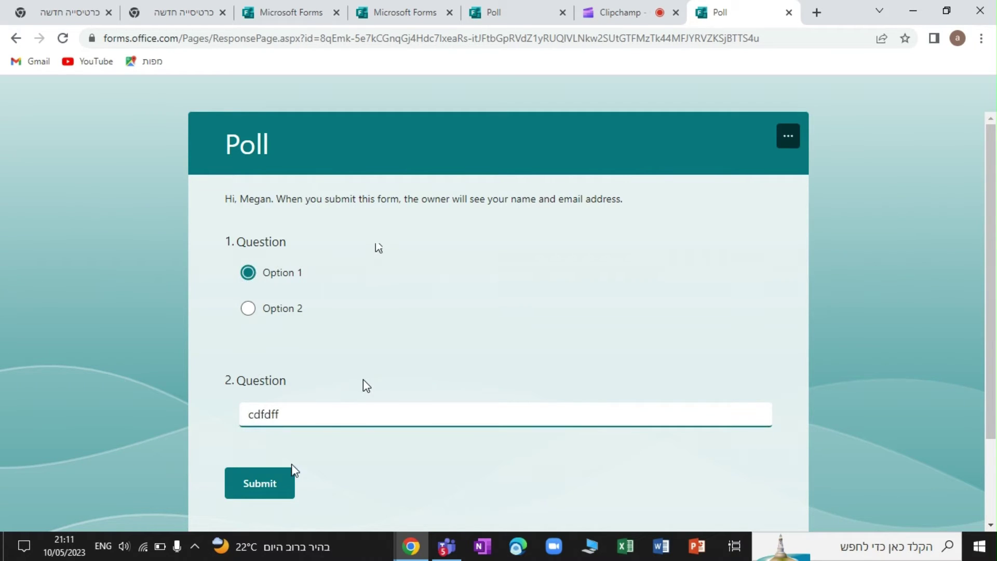
click(290, 470)
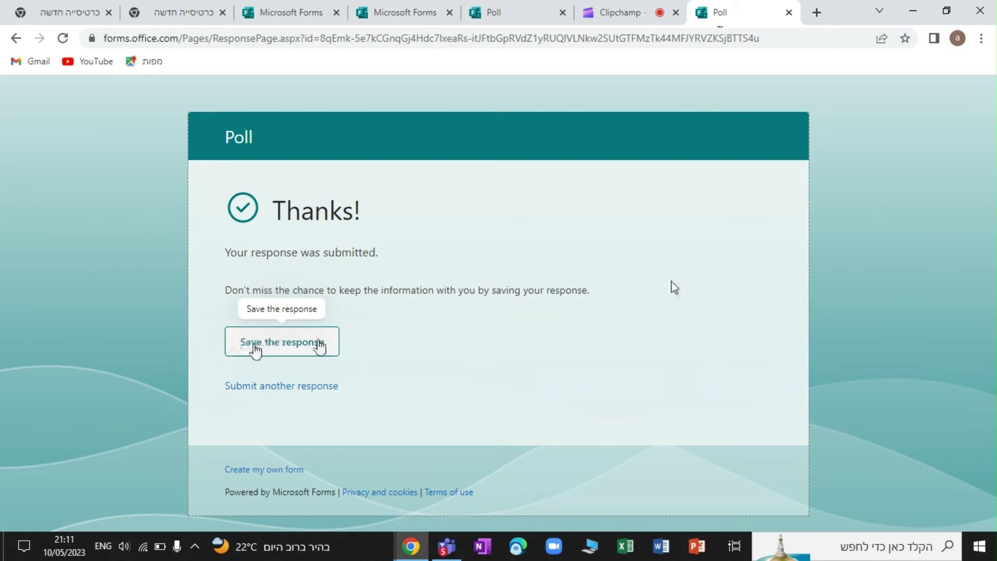
click(300, 343)
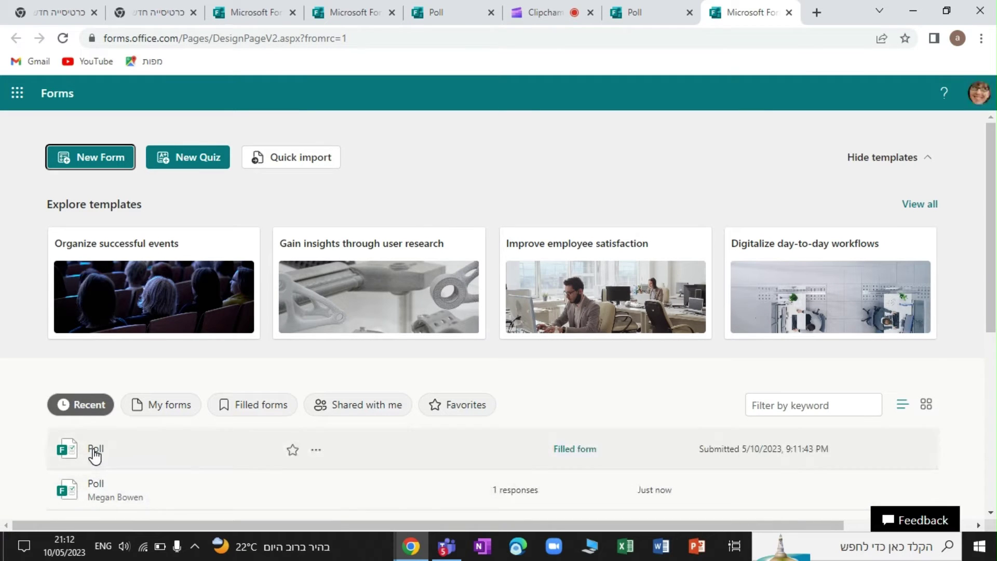
Step: View the submitted Poll response, then scroll the Filled forms list showing Poll on top
click(94, 451)
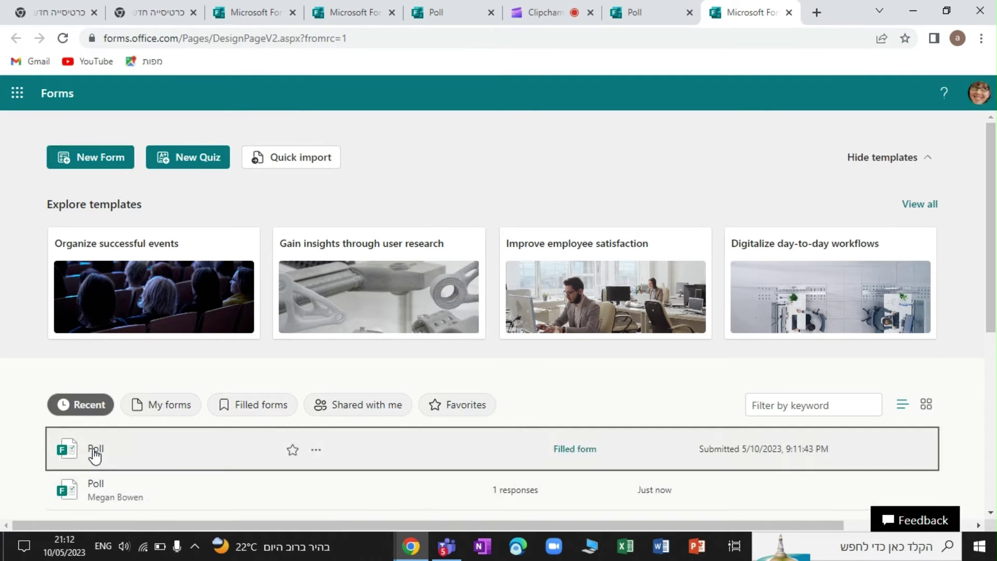
click(592, 451)
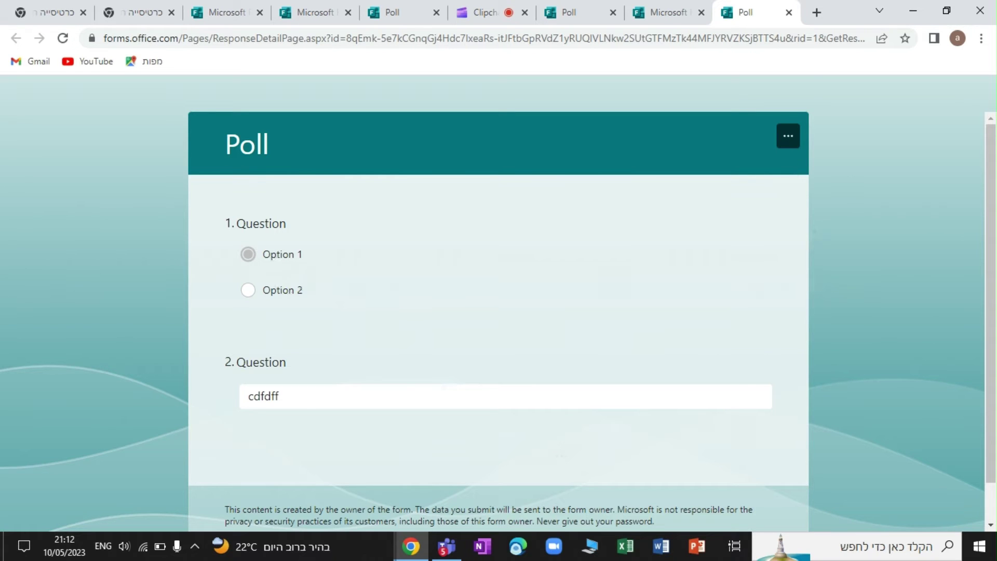
click(789, 12)
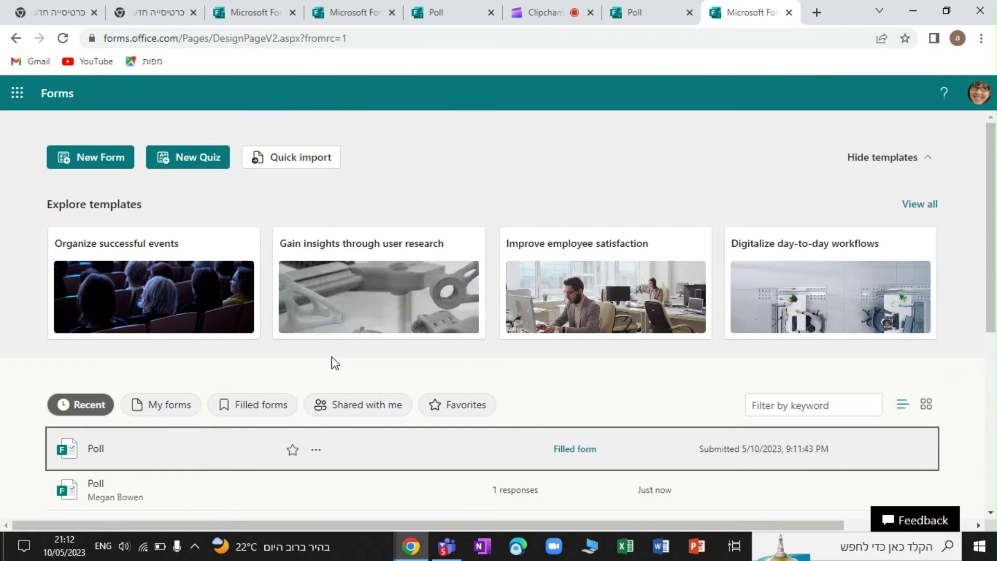
click(268, 406)
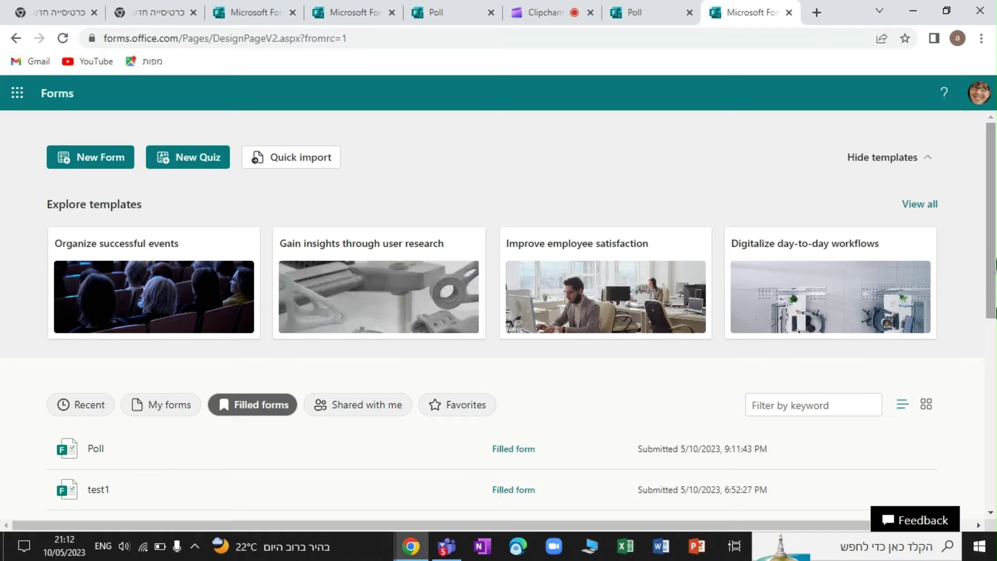
drag(993, 244, 993, 367)
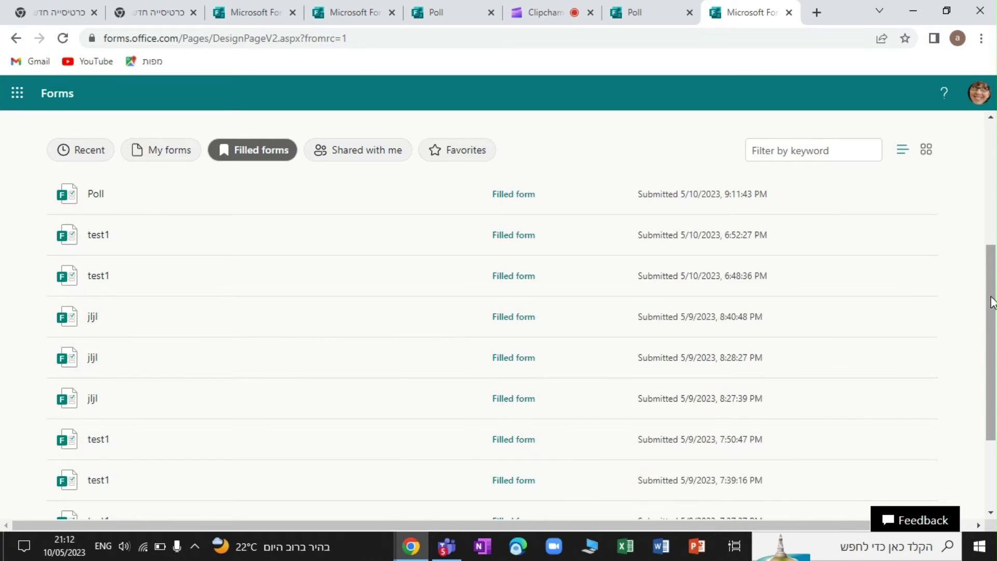
drag(980, 285, 994, 213)
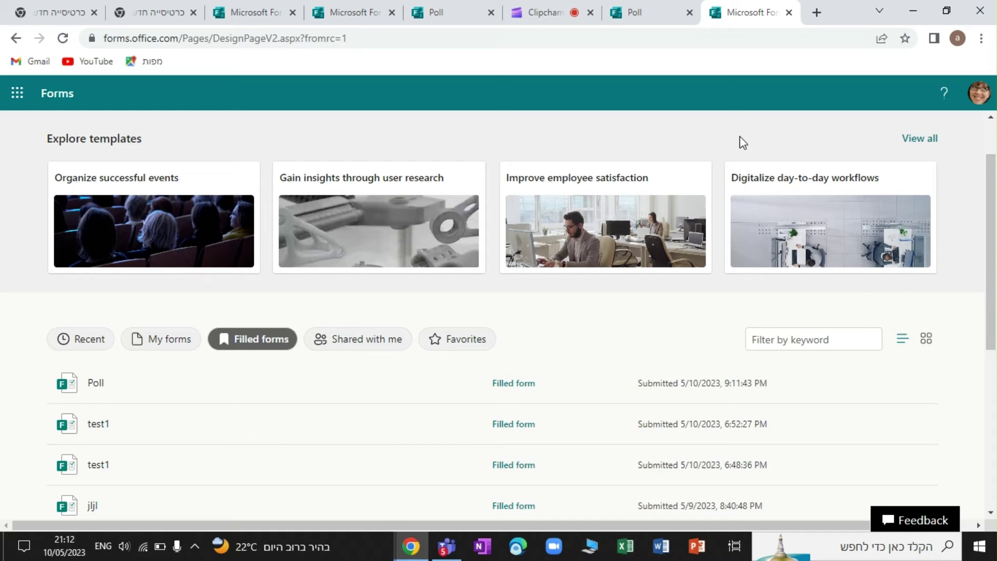
Step: Open the Poll response from the Recent list, then reload the Forms home page
click(661, 20)
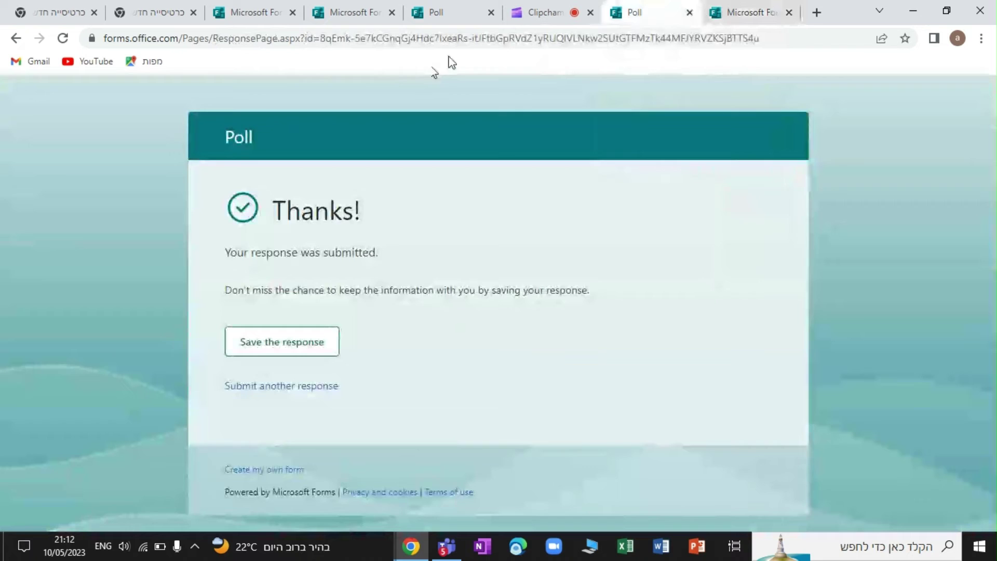
click(733, 21)
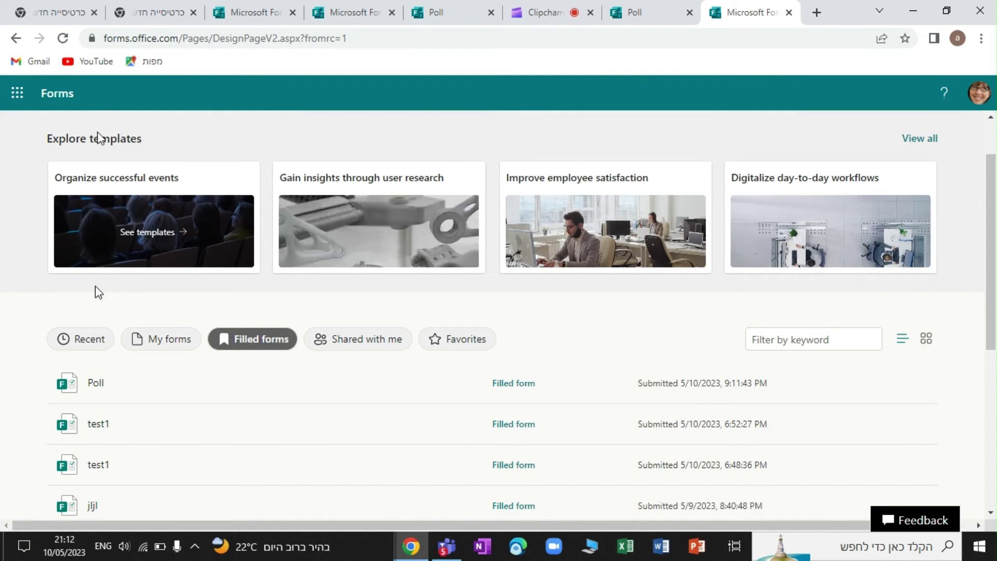
click(99, 339)
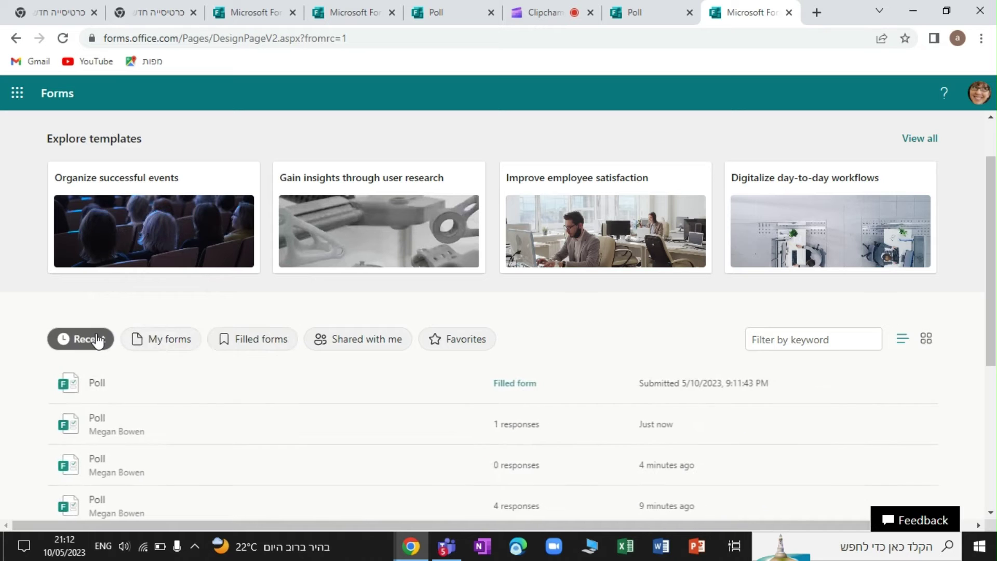
click(99, 383)
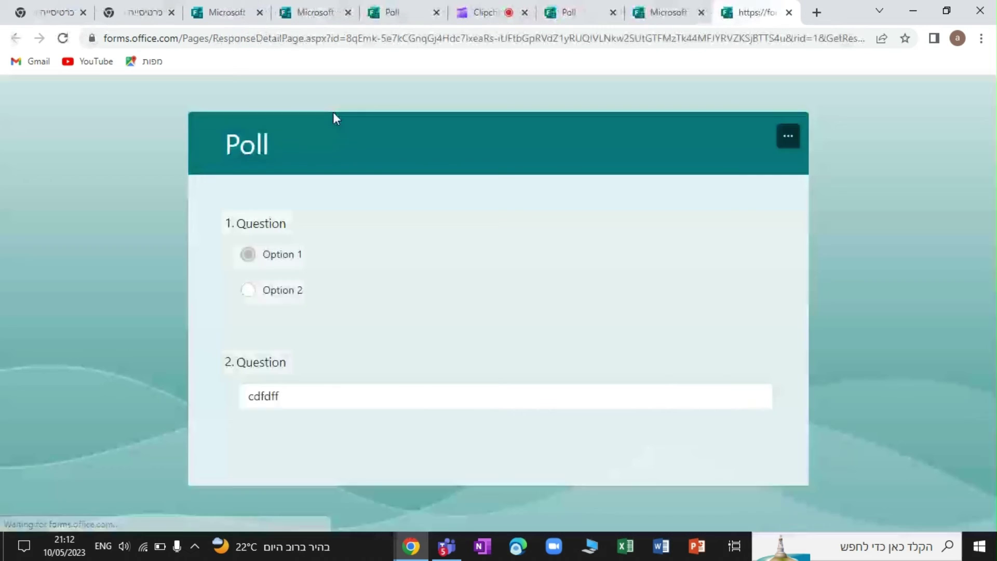
click(585, 22)
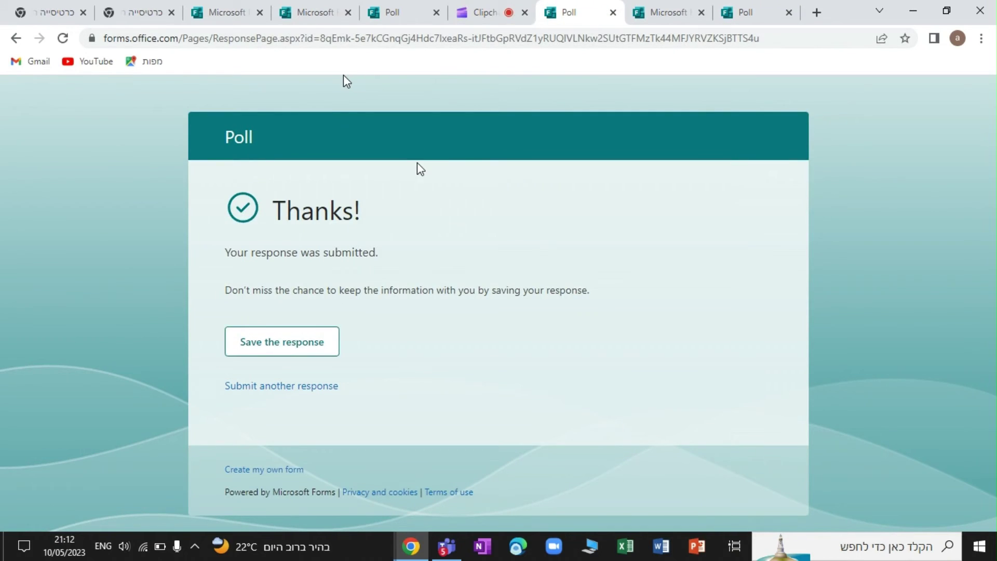
click(17, 40)
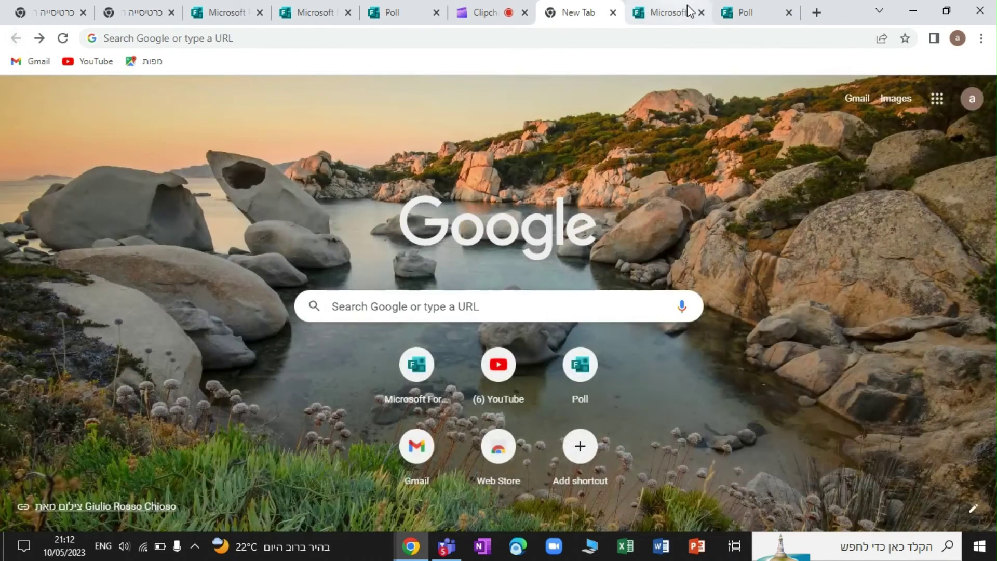
click(676, 17)
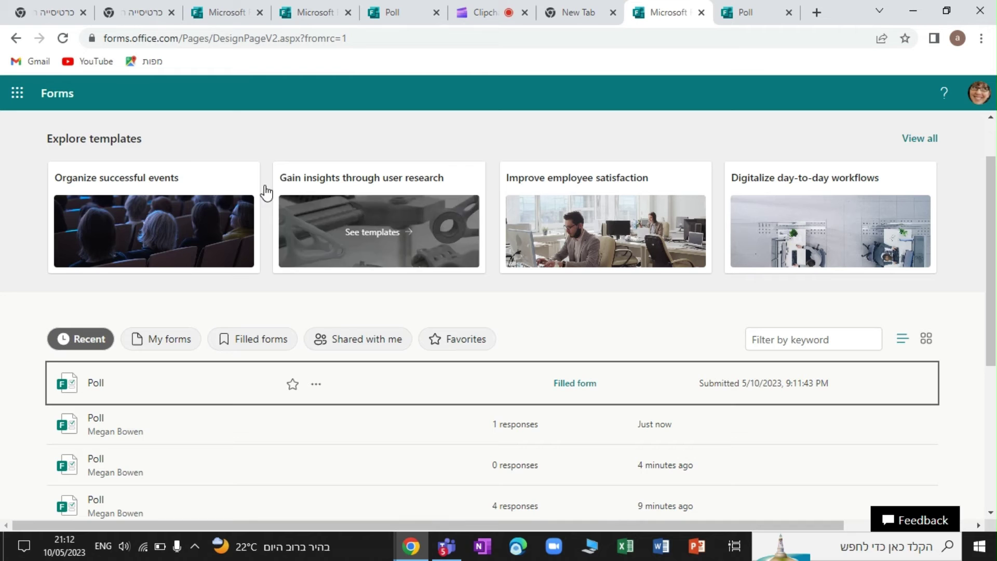
click(68, 94)
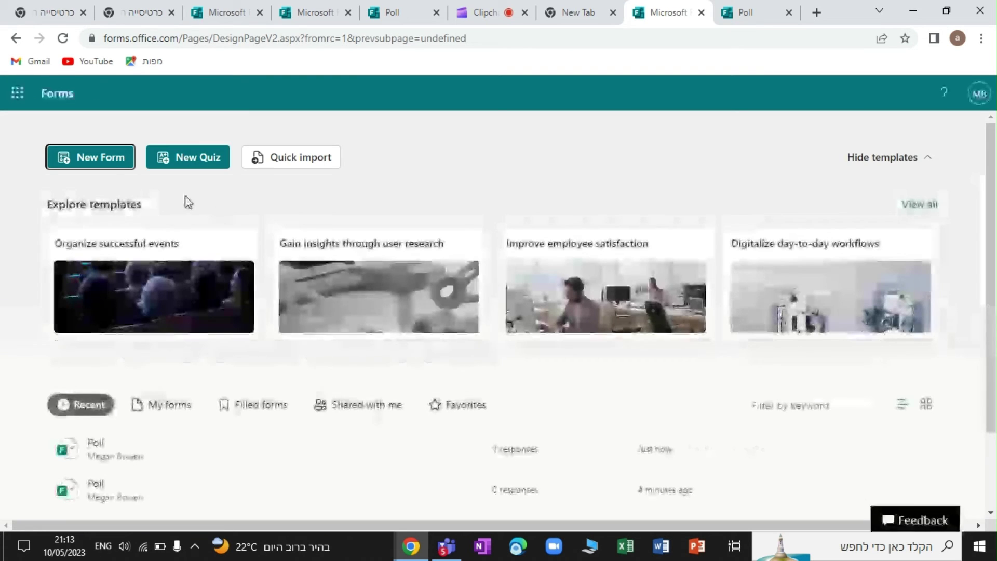
Step: Create a blank form titled 'ddd' with one Text question
click(107, 163)
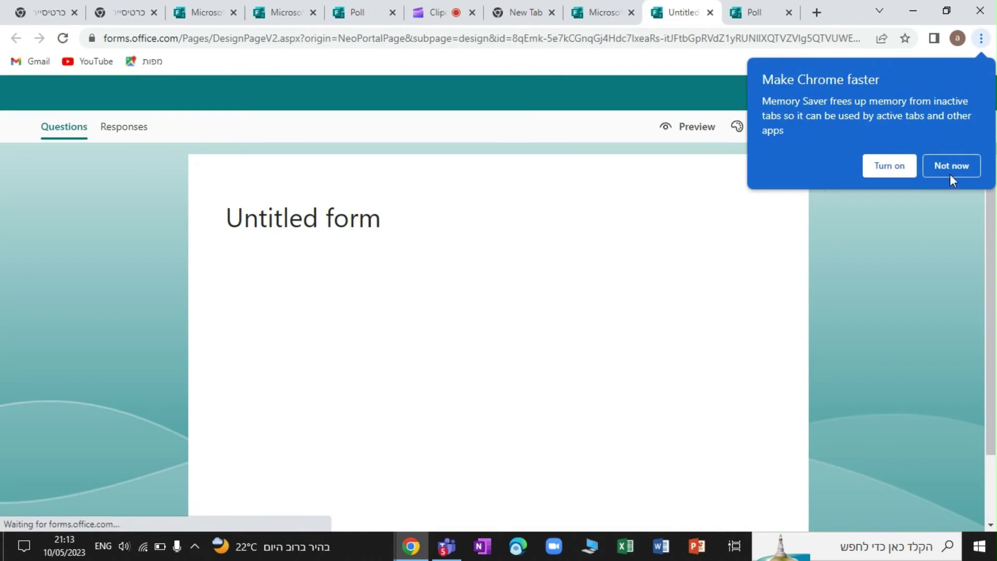
click(968, 170)
click(325, 207)
text(ddd)
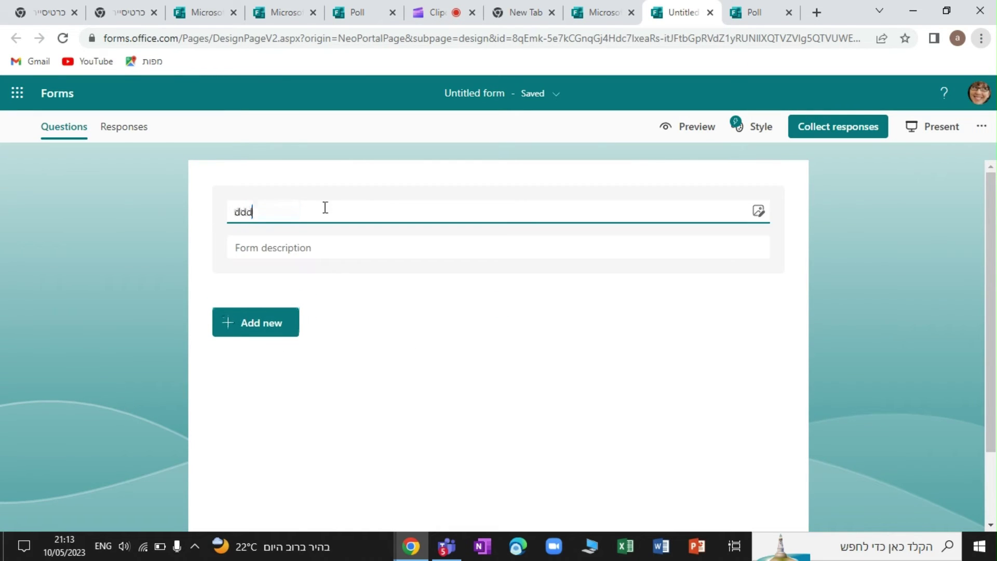
click(280, 332)
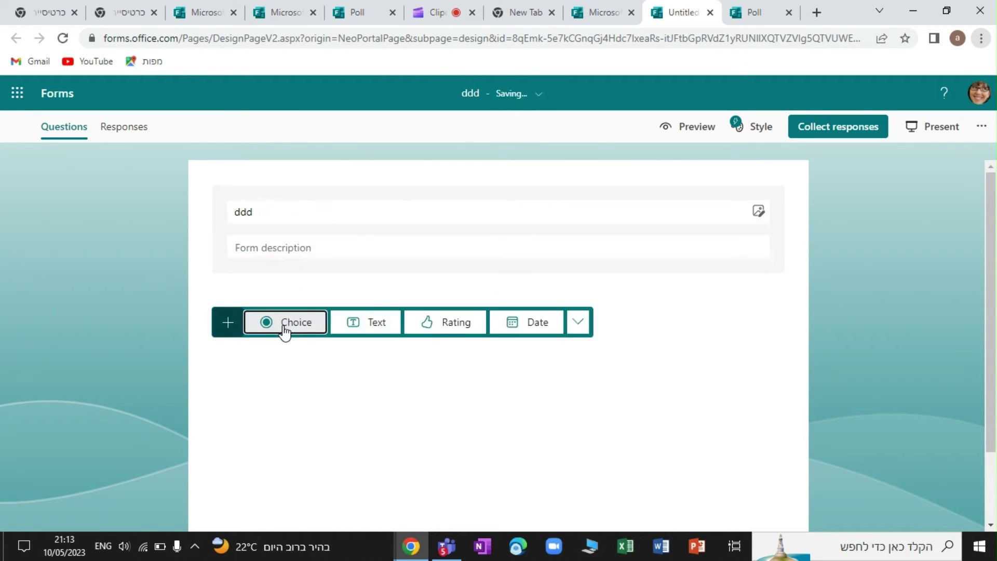
click(357, 327)
Step: Turn on 'Allow respondents to edit their responses' in the form's settings
click(982, 130)
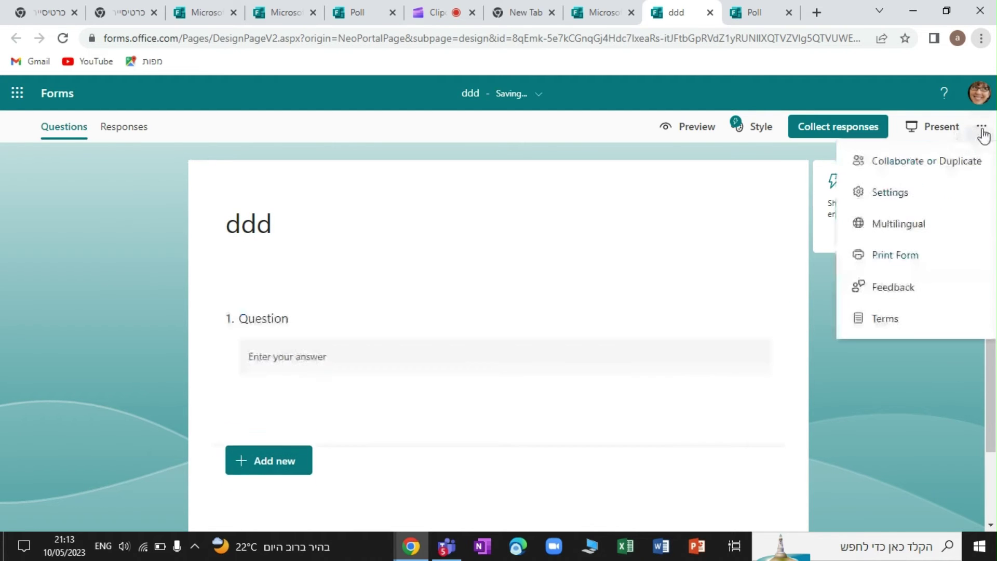
click(919, 193)
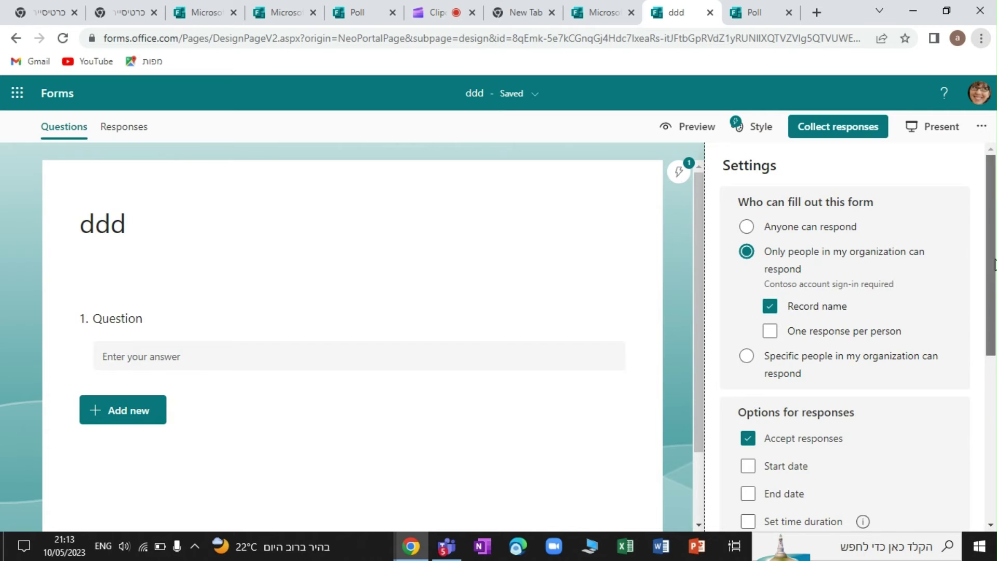
scroll(994, 265, down, 5)
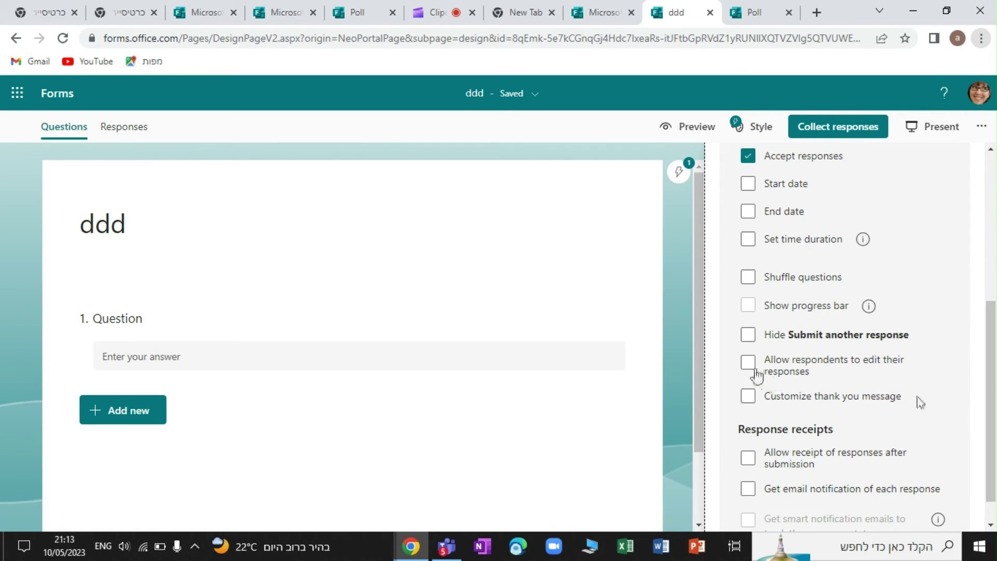
click(750, 366)
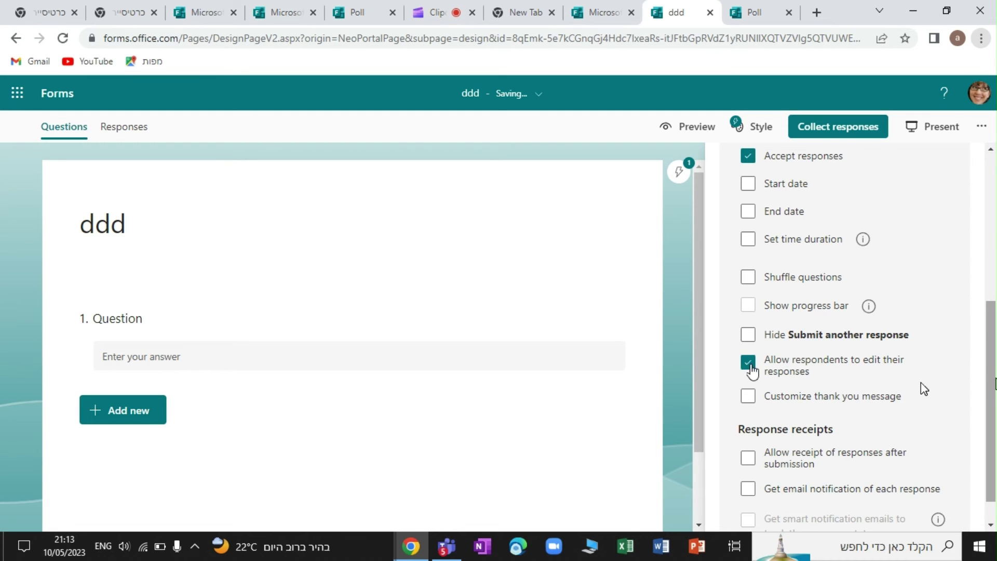
drag(995, 371, 993, 400)
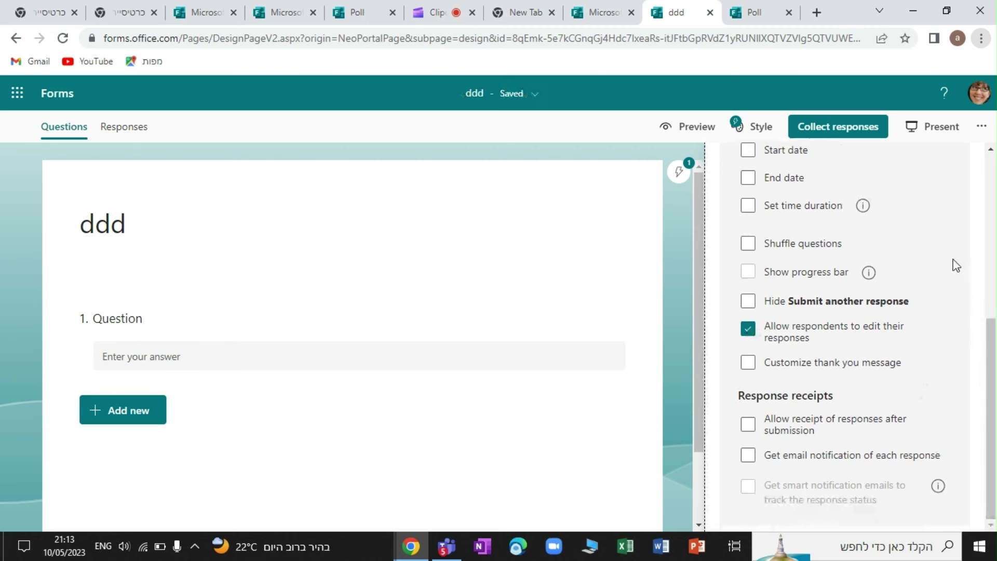
Step: Preview the ddd form, answer 'dd' and submit it
click(712, 128)
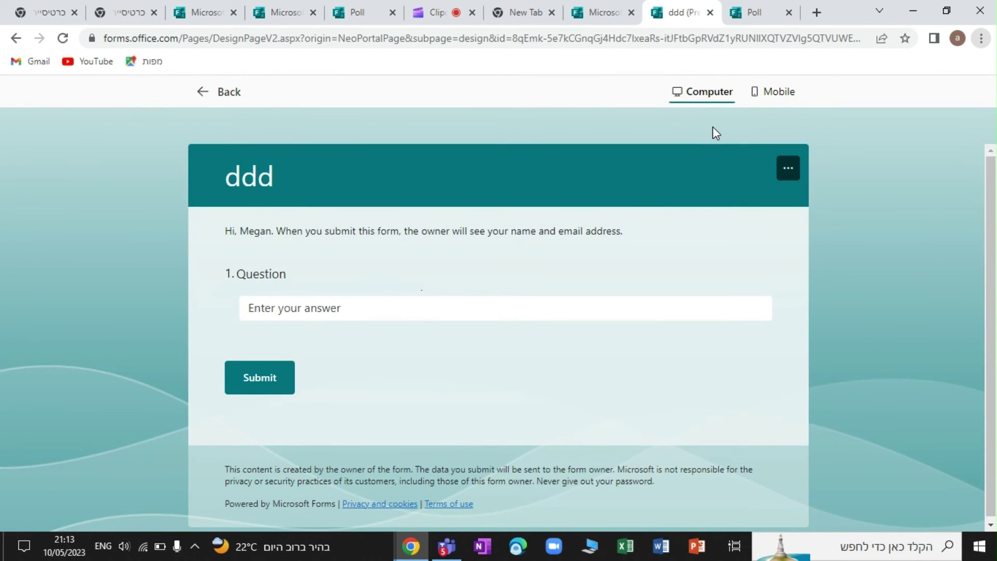
click(412, 300)
text(dd)
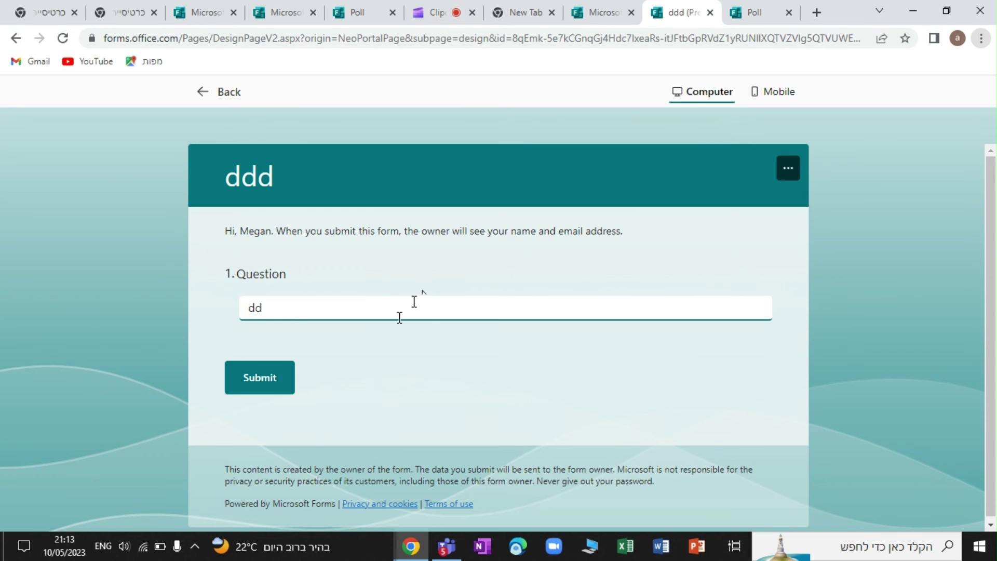
click(283, 372)
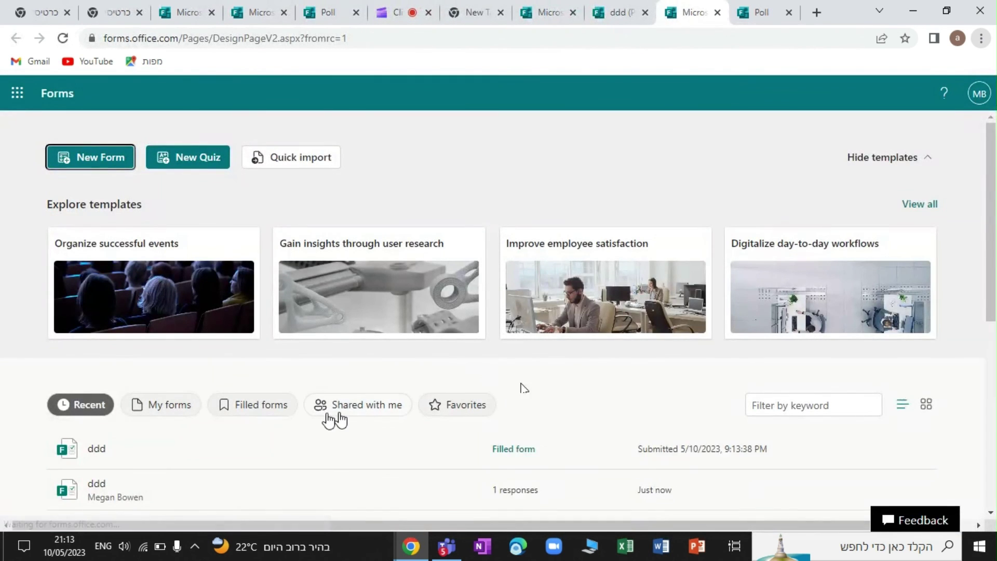
Step: Open the ddd entry from the Filled forms list to view its 'dd' answer
click(261, 405)
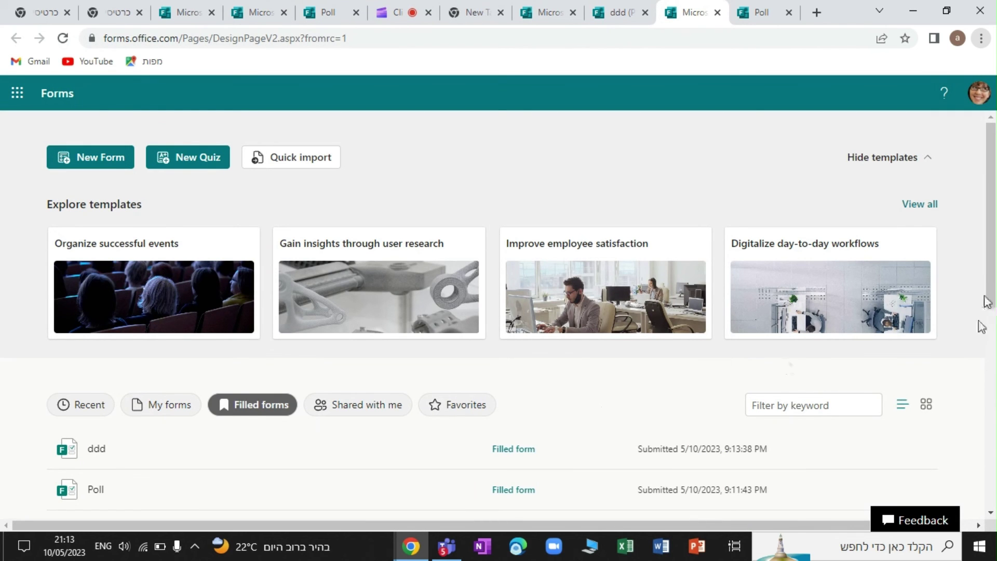
drag(993, 361, 992, 294)
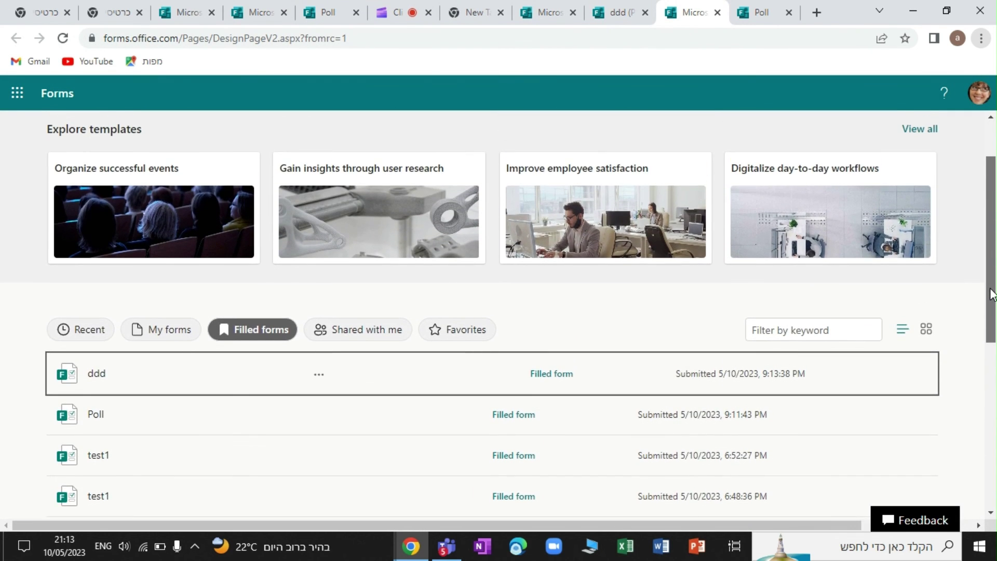
click(322, 379)
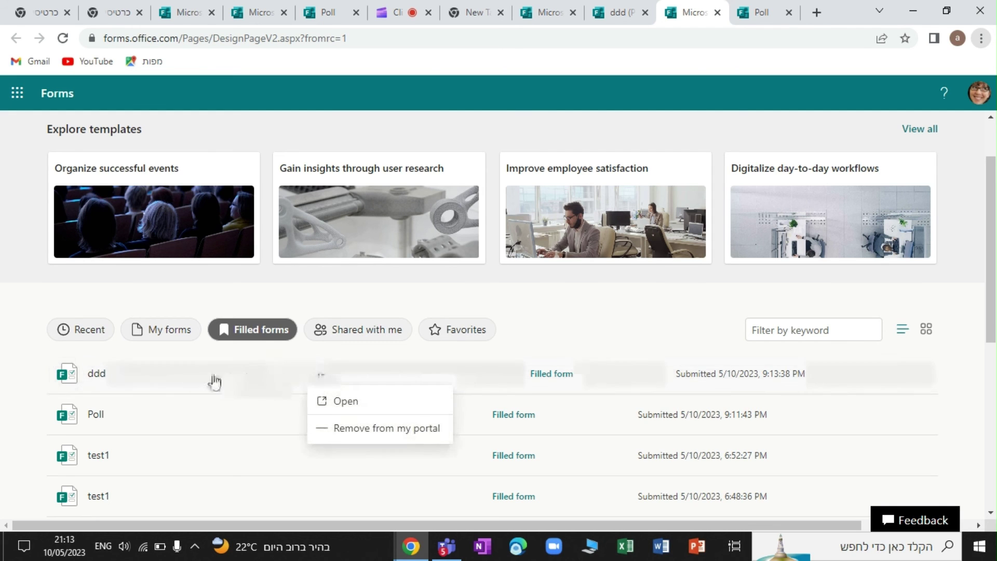
click(156, 374)
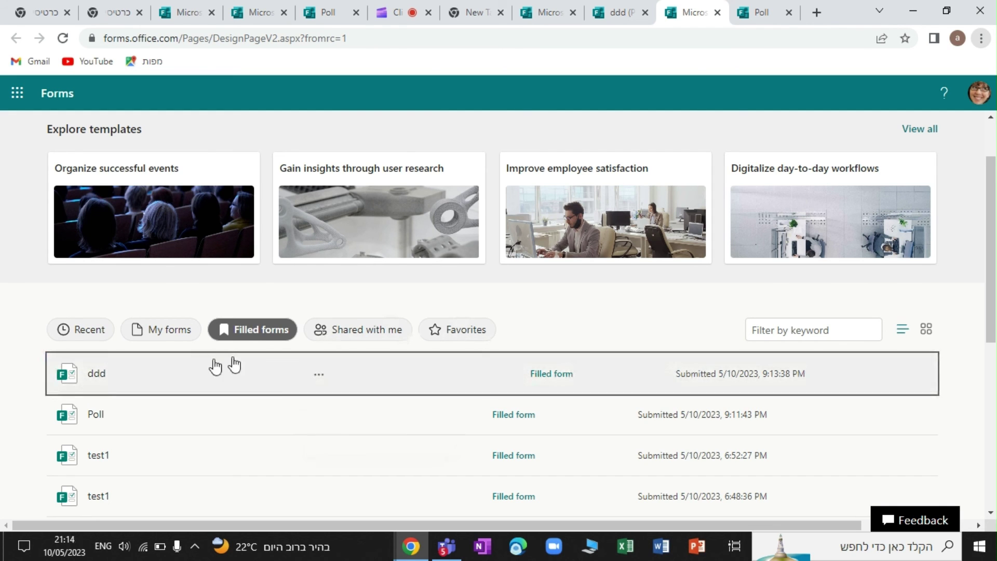
click(98, 376)
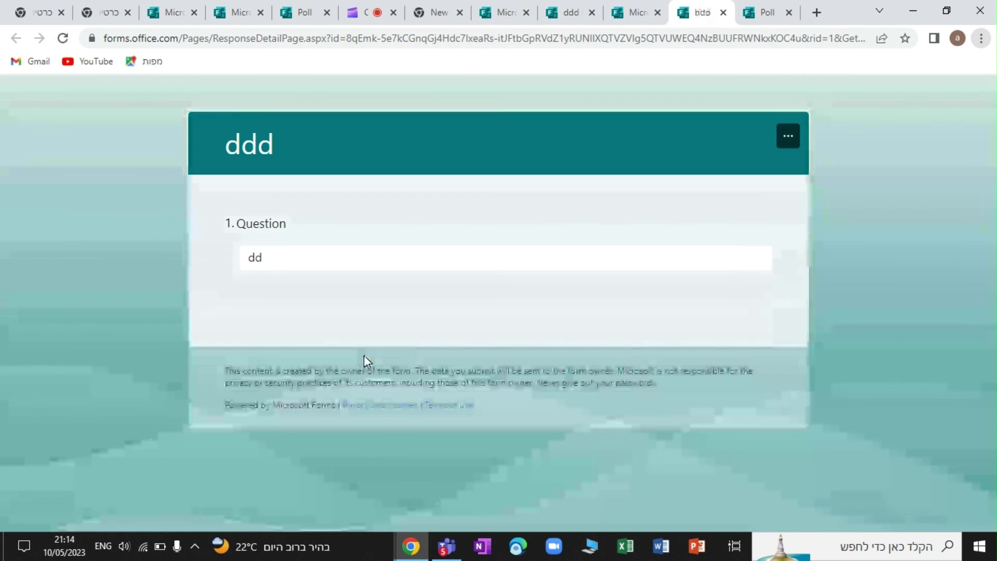